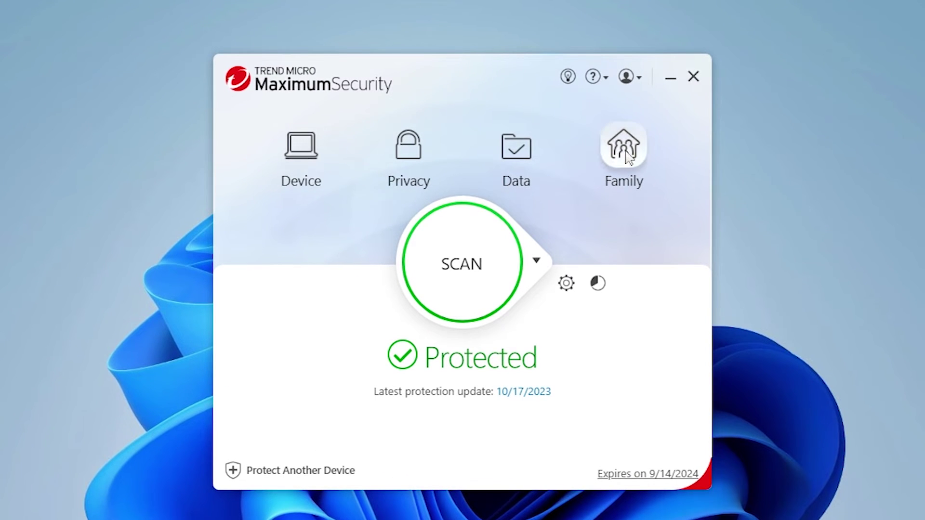
- Start configuring Parental Controls from the Family page, dismissing the introduction
{"action": "left_click", "coordinate": [625, 153]}
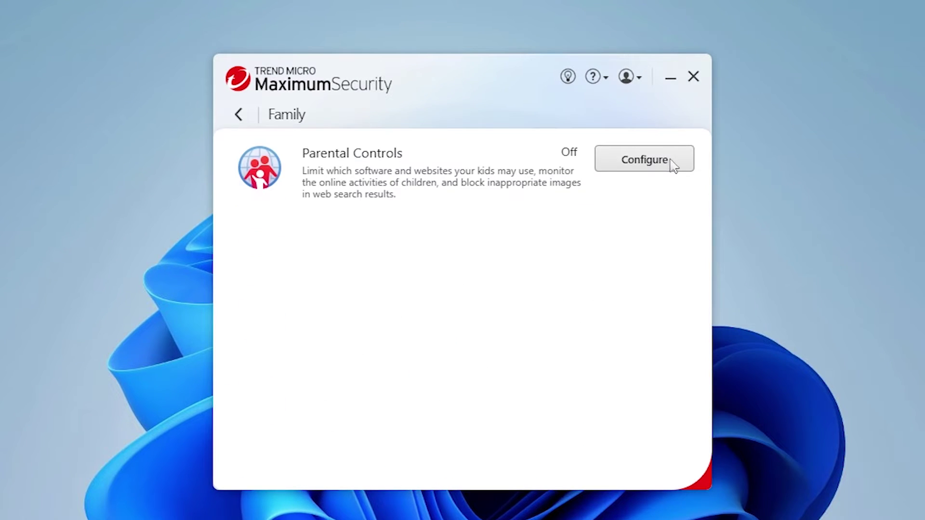
{"action": "left_click", "coordinate": [677, 167]}
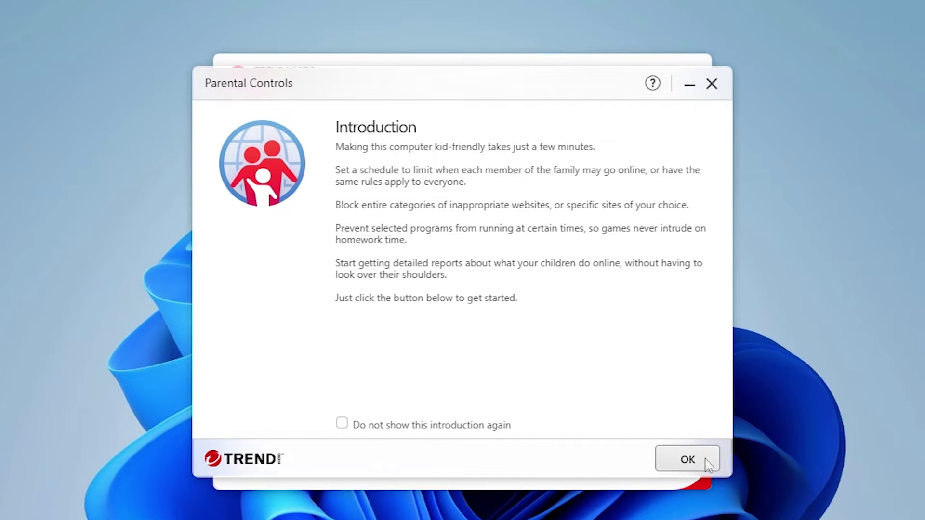
{"action": "left_click", "coordinate": [688, 459]}
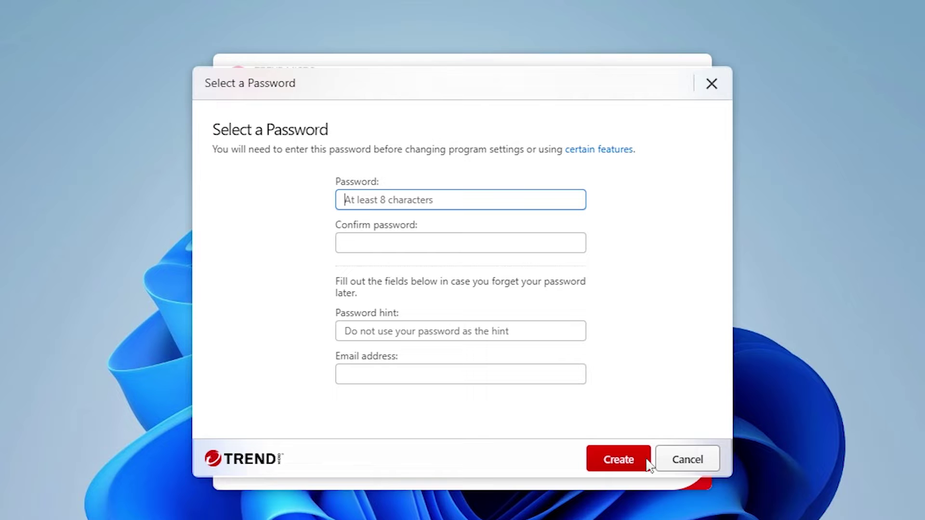
- Create the Parental Controls password with hint 'Secret' and a recovery e-mail address
{"action": "type", "text": "•••••••••"}
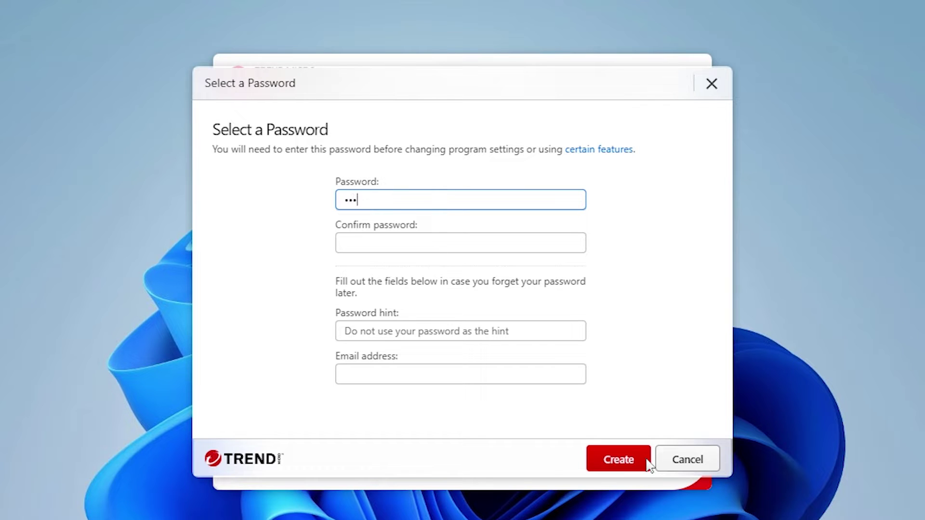
{"action": "key", "text": "Tab"}
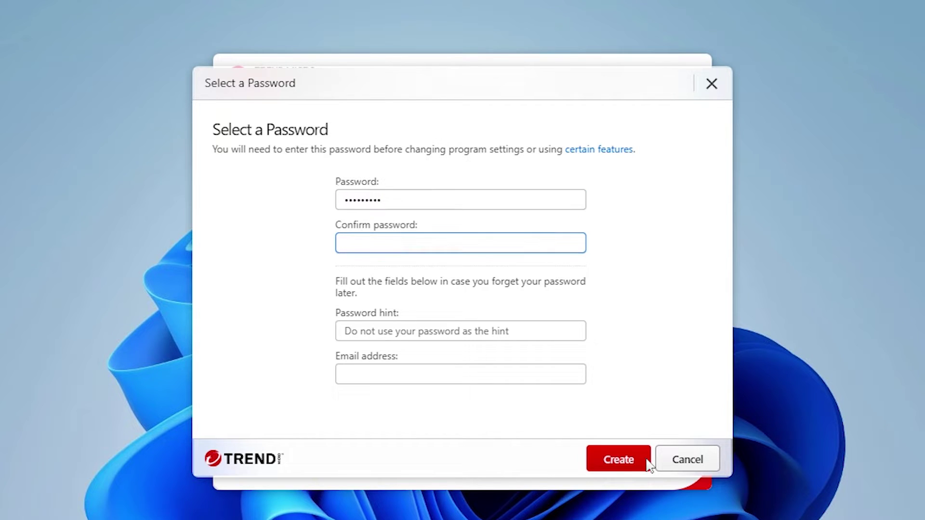
{"action": "type", "text": "•••••••••"}
{"action": "key", "text": "Tab"}
{"action": "type", "text": "Secret"}
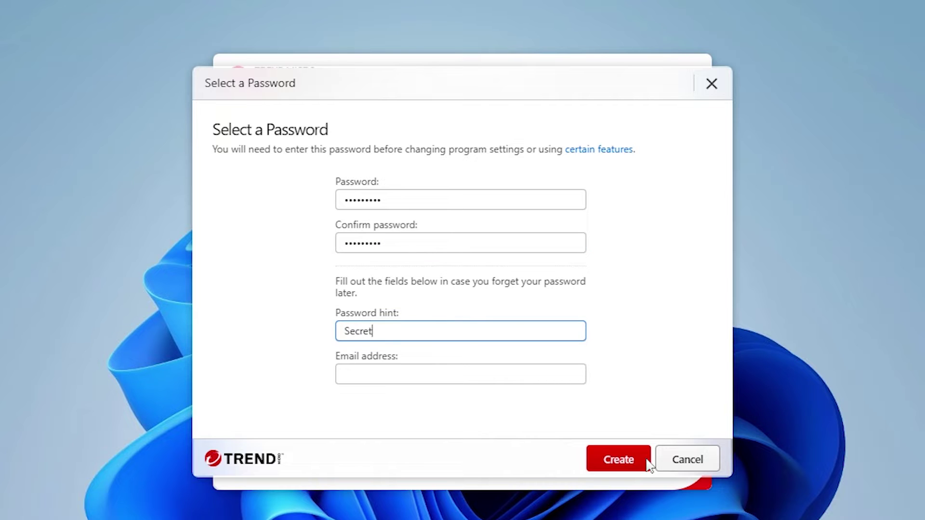
{"action": "key", "text": "Tab"}
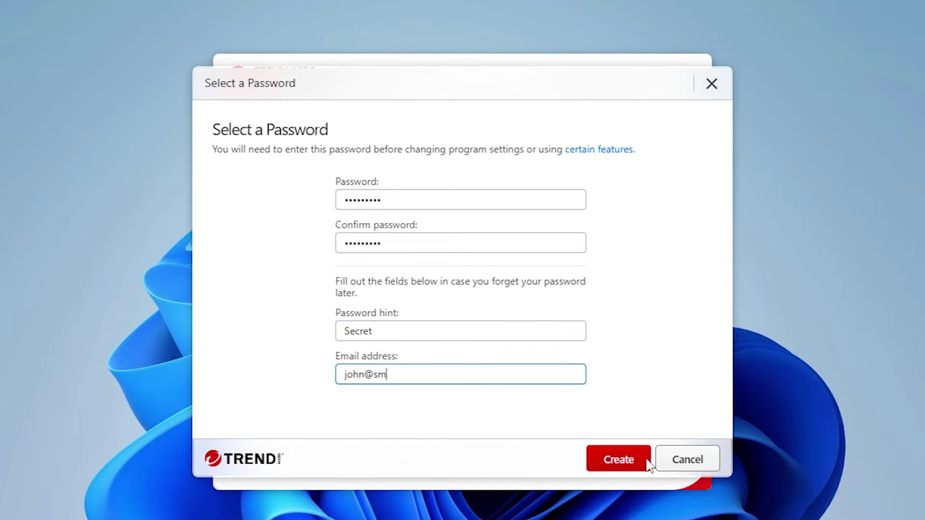
{"action": "key", "text": "Tab"}
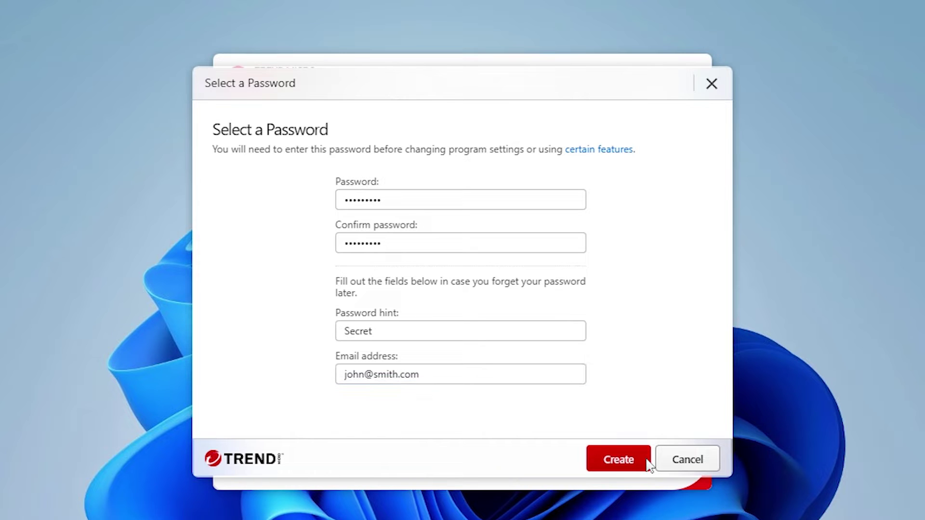
{"action": "left_click", "coordinate": [647, 460]}
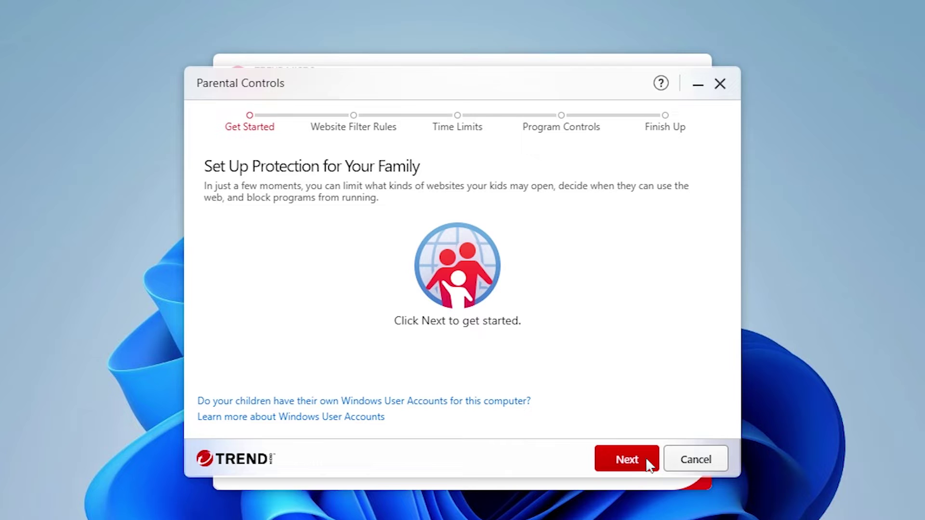
- Begin the setup and choose the 8-12 years old (Pre-teen) age group for website filtering
{"action": "left_click", "coordinate": [650, 465]}
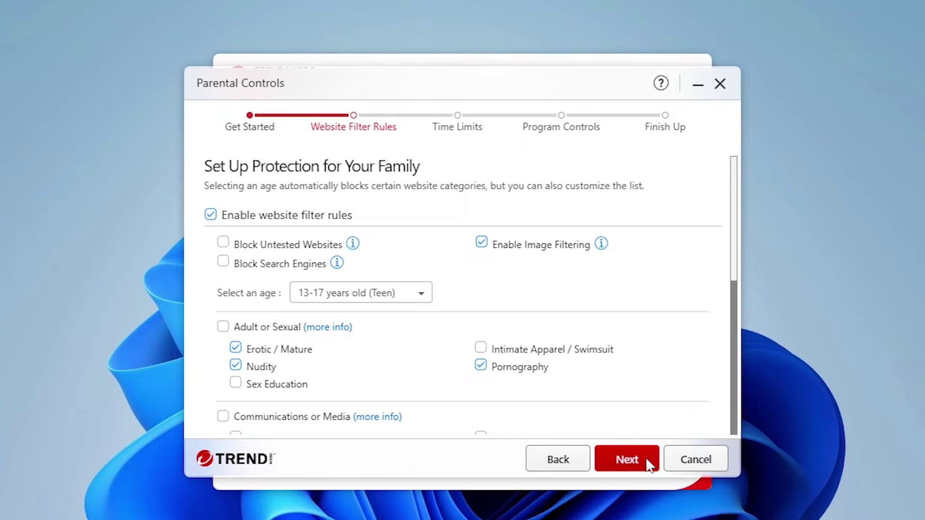
{"action": "left_click", "coordinate": [423, 295]}
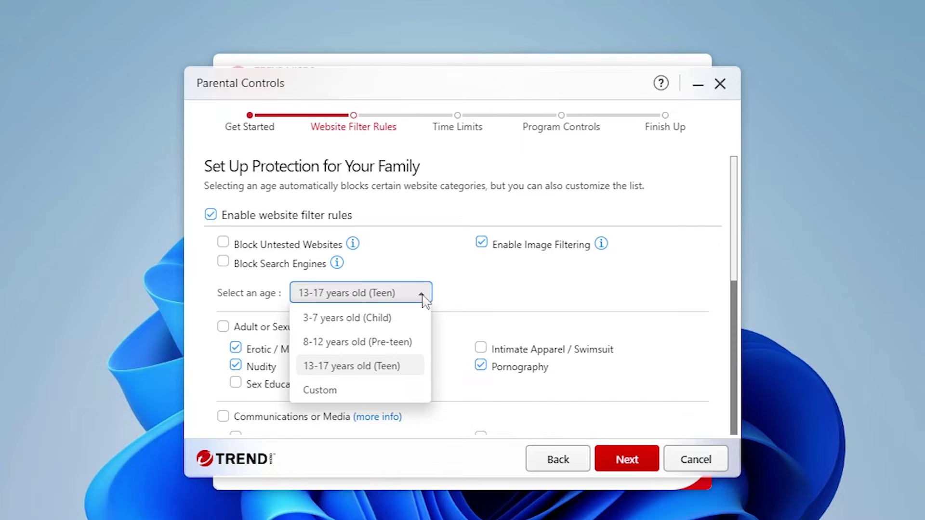
{"action": "left_click", "coordinate": [421, 343]}
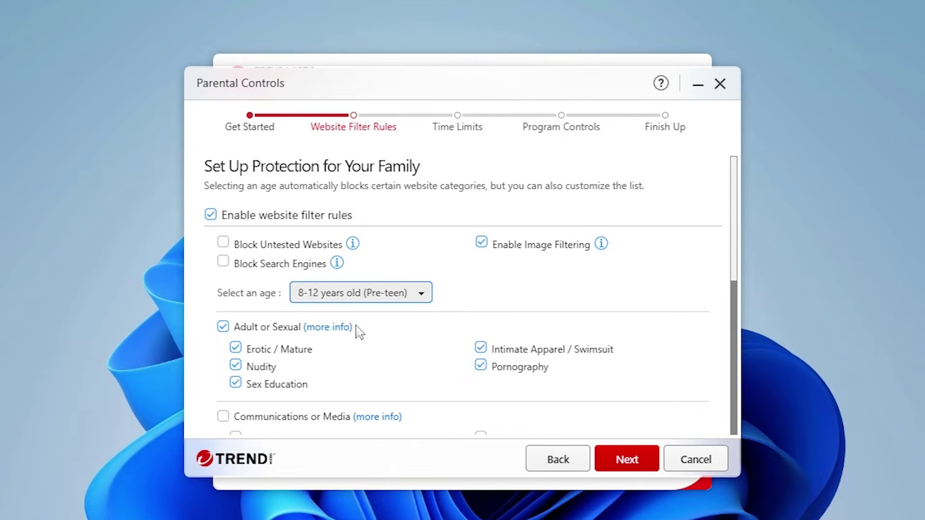
- Block every Shopping and Entertainment category and show the filter category descriptions
{"action": "scroll", "coordinate": [359, 332], "scroll_direction": "down", "scroll_amount": 10}
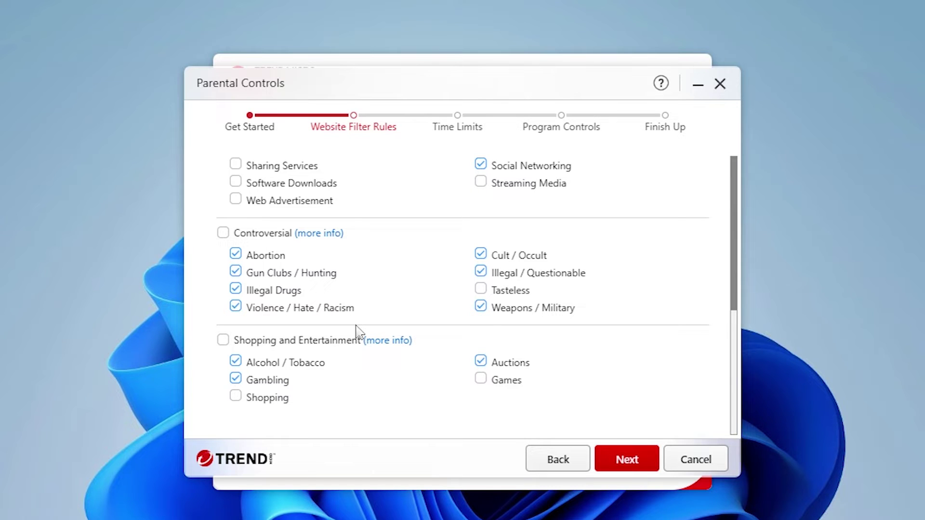
{"action": "left_click", "coordinate": [223, 341]}
{"action": "left_click", "coordinate": [223, 340]}
{"action": "left_click", "coordinate": [223, 341]}
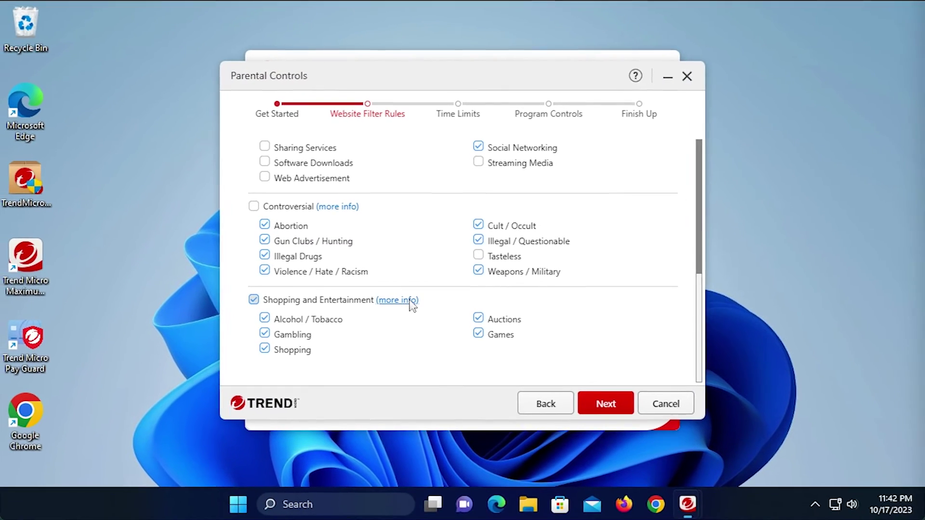
{"action": "left_click", "coordinate": [410, 301]}
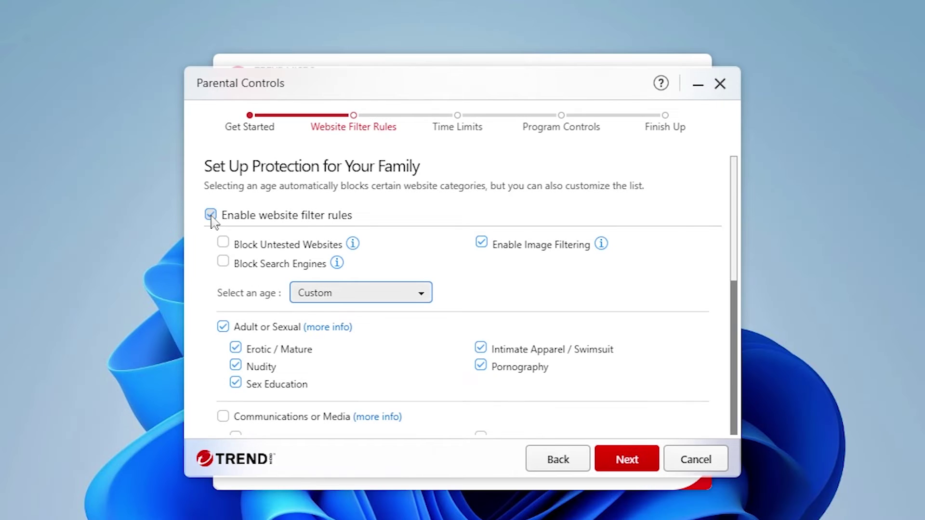
- Keep website filter rules enabled, block untested websites and search engines, then go to Time Limits
{"action": "left_click", "coordinate": [212, 218]}
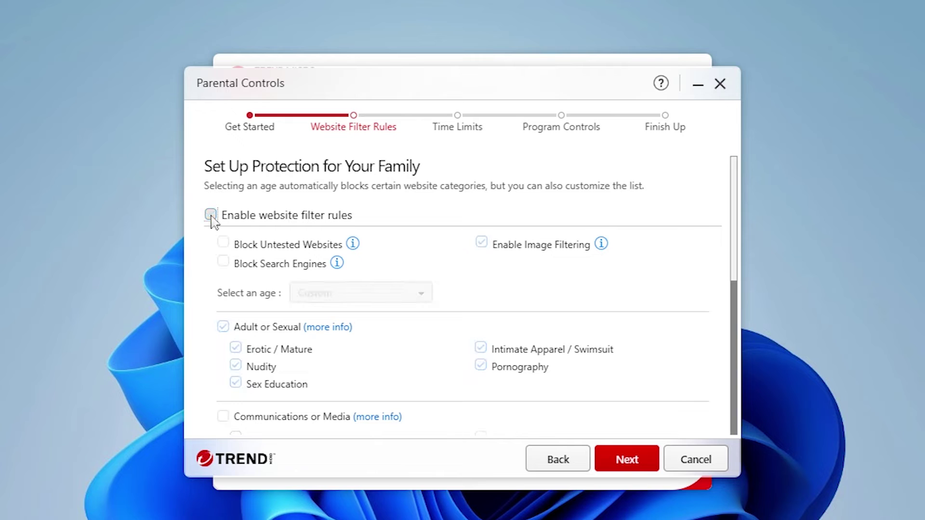
{"action": "left_click", "coordinate": [212, 218]}
{"action": "left_click", "coordinate": [222, 243]}
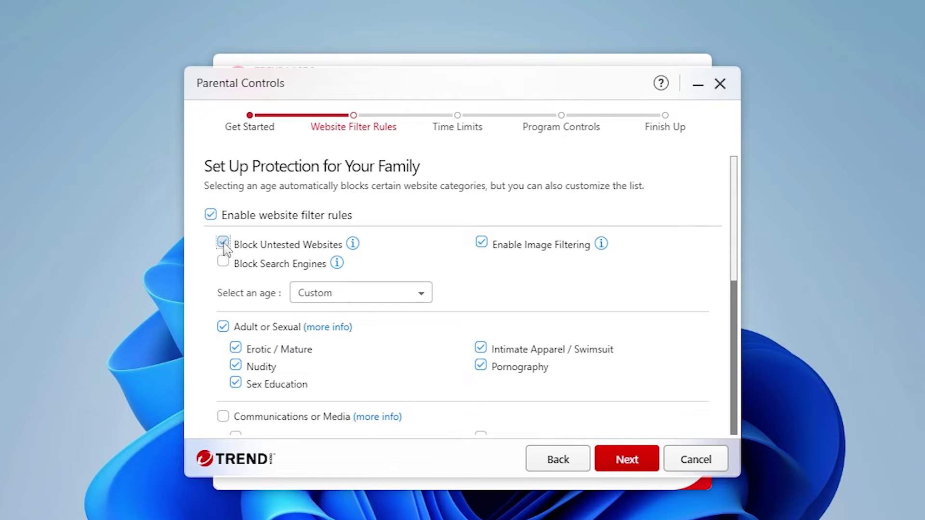
{"action": "left_click", "coordinate": [224, 262]}
{"action": "left_click", "coordinate": [650, 465]}
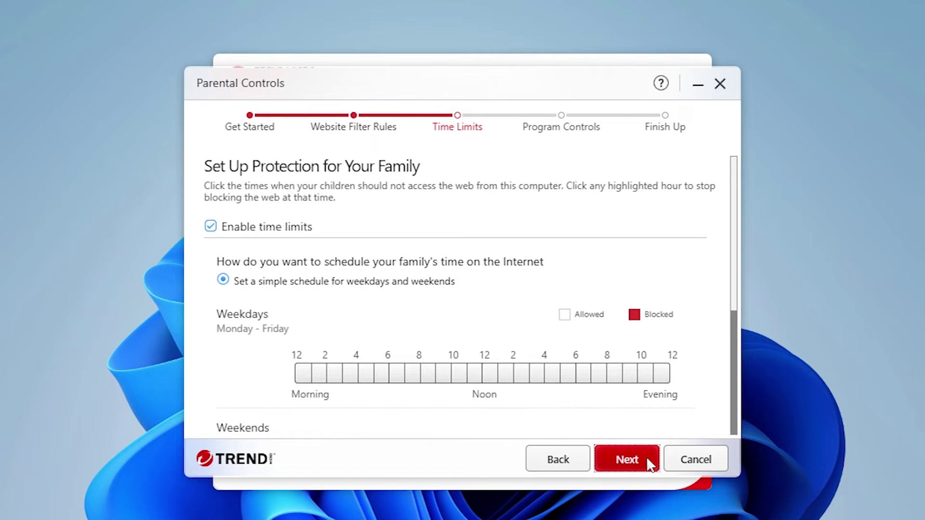
- Block weekday web access from midnight to 1 PM and from 6 PM onward
{"action": "left_click", "coordinate": [303, 375]}
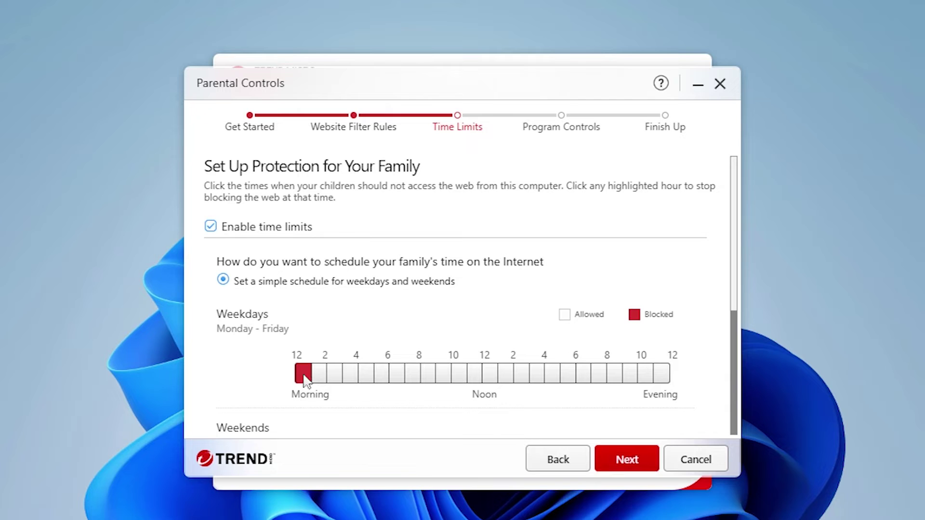
{"action": "left_click_drag", "start_coordinate": [305, 381], "coordinate": [496, 381]}
{"action": "left_click_drag", "start_coordinate": [581, 378], "coordinate": [664, 382]}
- Block weekend web access from midnight to 9 AM and from 8 PM to midnight
{"action": "scroll", "coordinate": [498, 356], "scroll_direction": "down", "scroll_amount": 3}
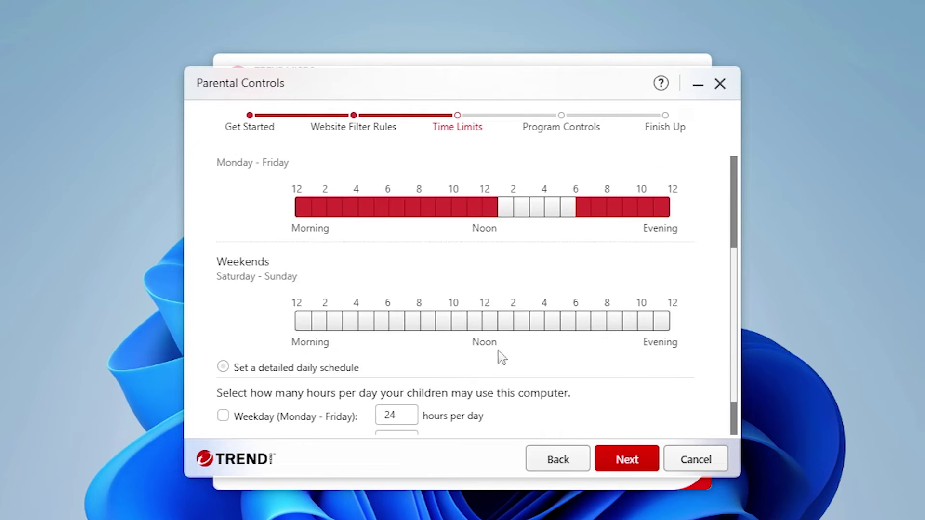
{"action": "left_click_drag", "start_coordinate": [305, 325], "coordinate": [431, 323]}
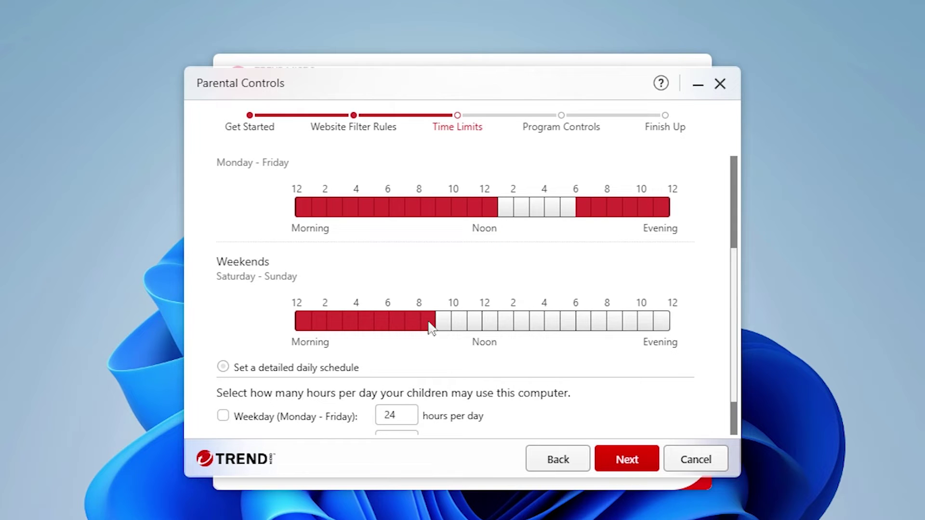
{"action": "left_click_drag", "start_coordinate": [615, 324], "coordinate": [665, 329]}
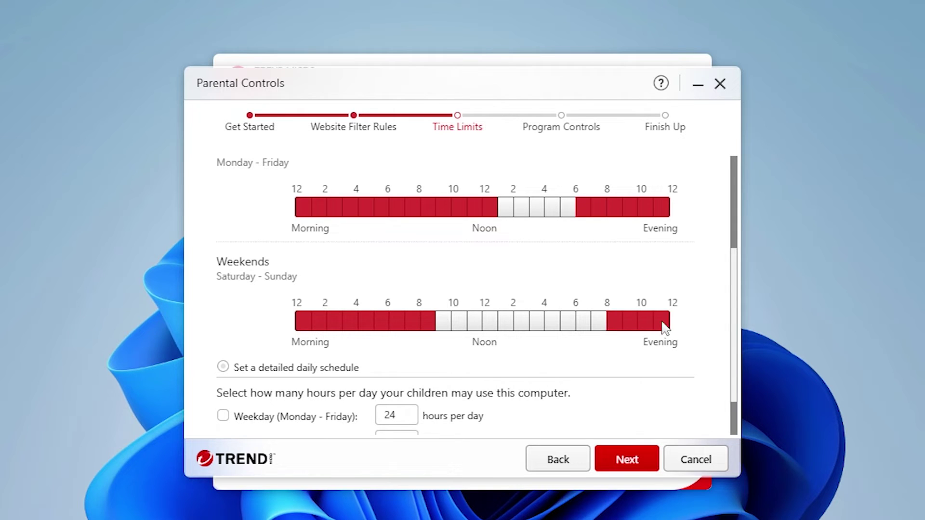
{"action": "scroll", "coordinate": [665, 329], "scroll_direction": "down", "scroll_amount": 1}
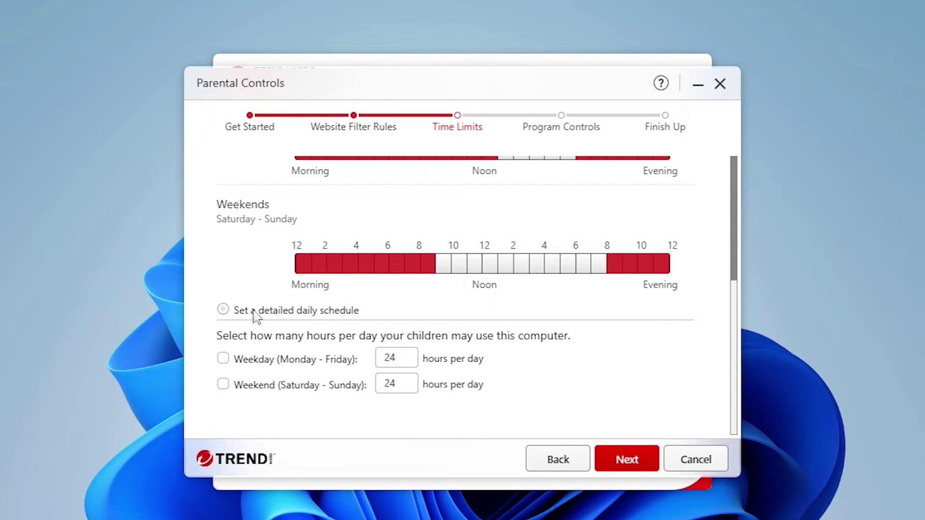
- Switch to a detailed daily schedule, review the Monday–Sunday grid and continue to Program Controls
{"action": "left_click", "coordinate": [224, 310]}
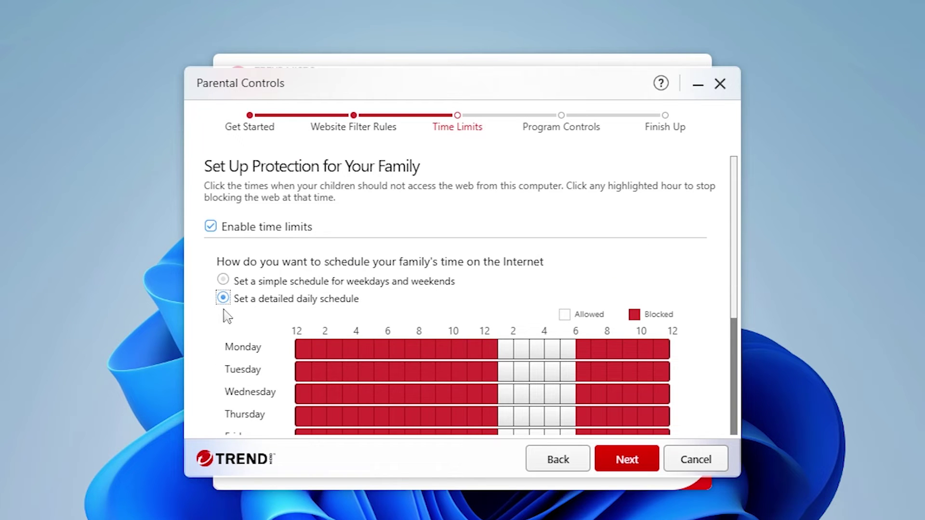
{"action": "scroll", "coordinate": [227, 316], "scroll_direction": "down", "scroll_amount": 3}
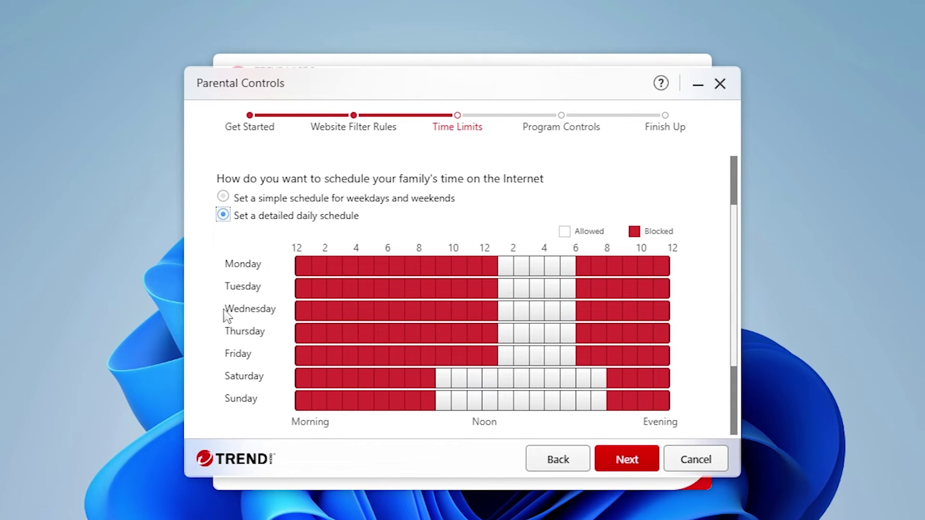
{"action": "left_click", "coordinate": [650, 461]}
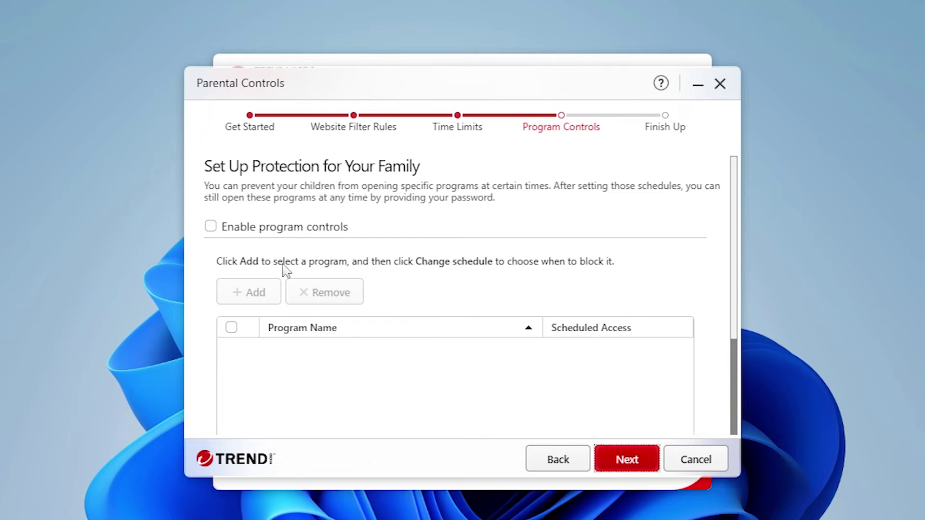
- Enable program controls and add Google Chrome to the controlled programs list
{"action": "left_click", "coordinate": [211, 227]}
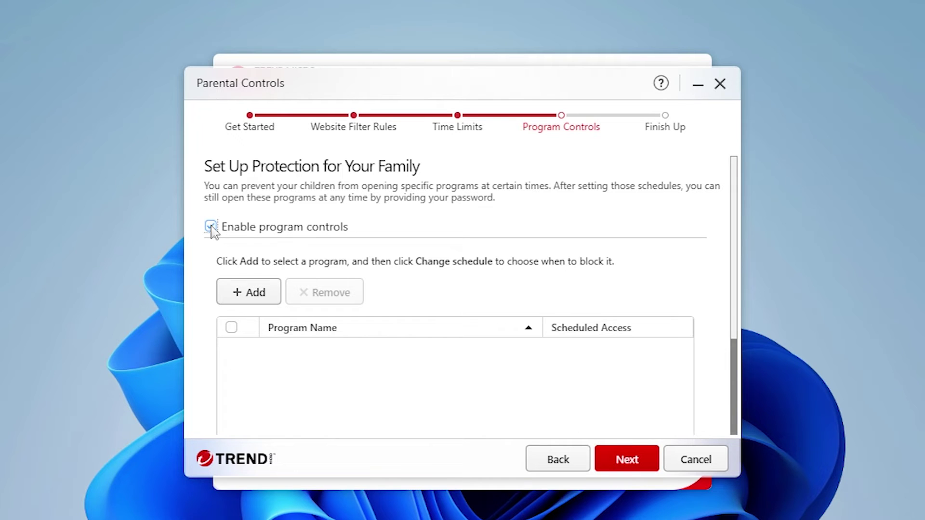
{"action": "left_click", "coordinate": [275, 299]}
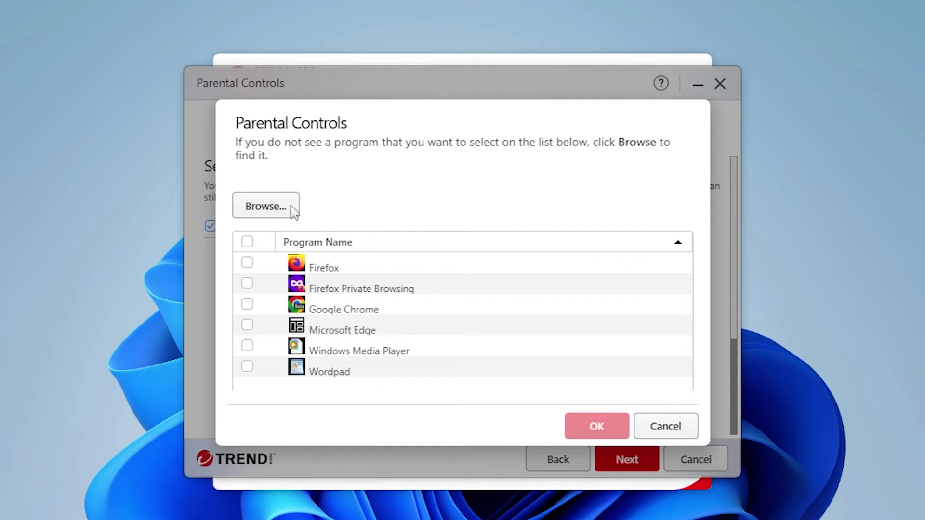
{"action": "left_click", "coordinate": [247, 305]}
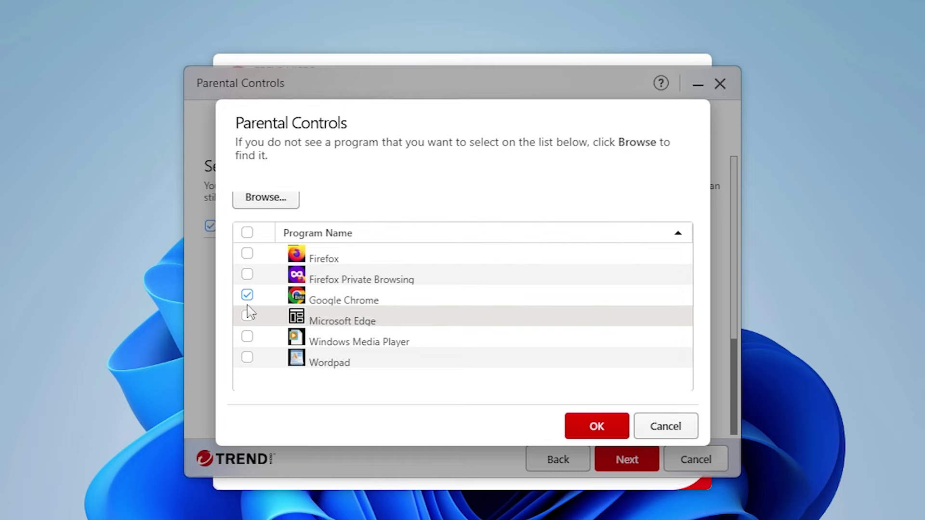
{"action": "left_click", "coordinate": [615, 429]}
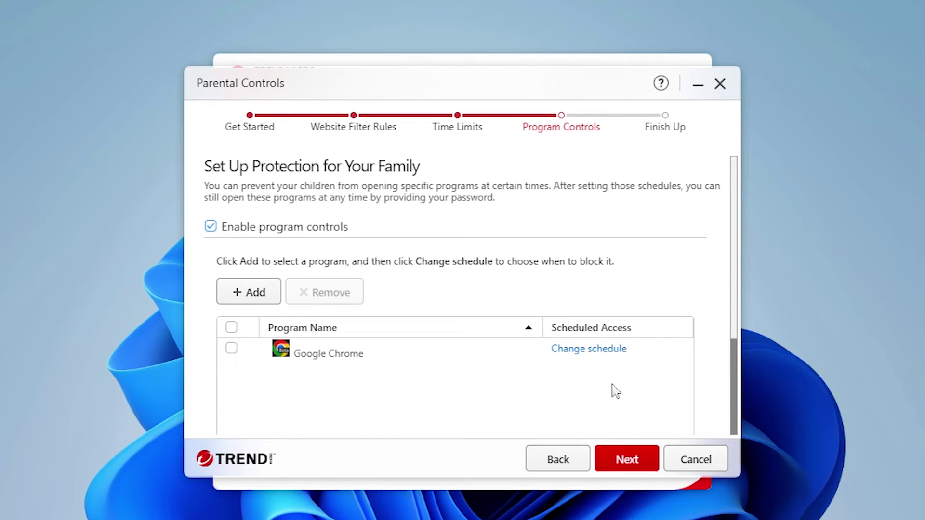
{"action": "left_click", "coordinate": [610, 349]}
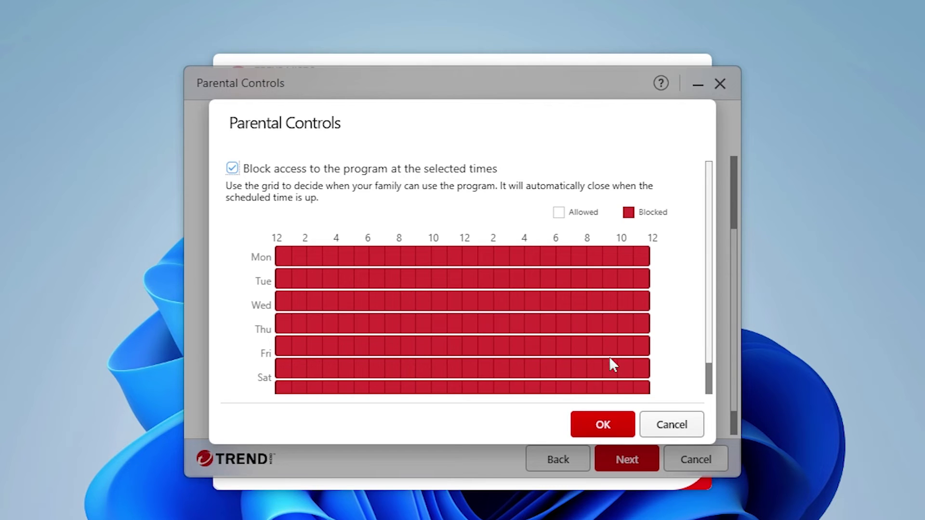
- Accept the all-hours blocking schedule for Google Chrome and move to the Finish Up summary
{"action": "left_click", "coordinate": [621, 430]}
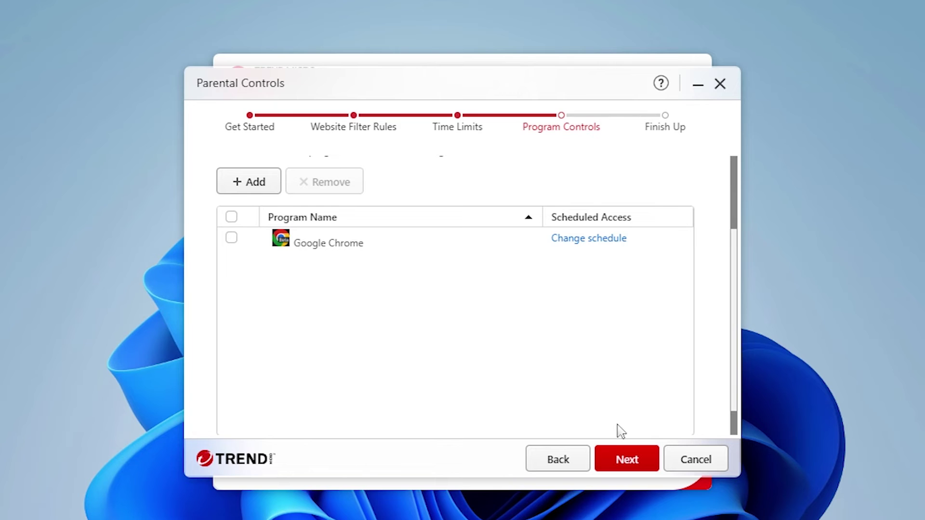
{"action": "left_click", "coordinate": [647, 466]}
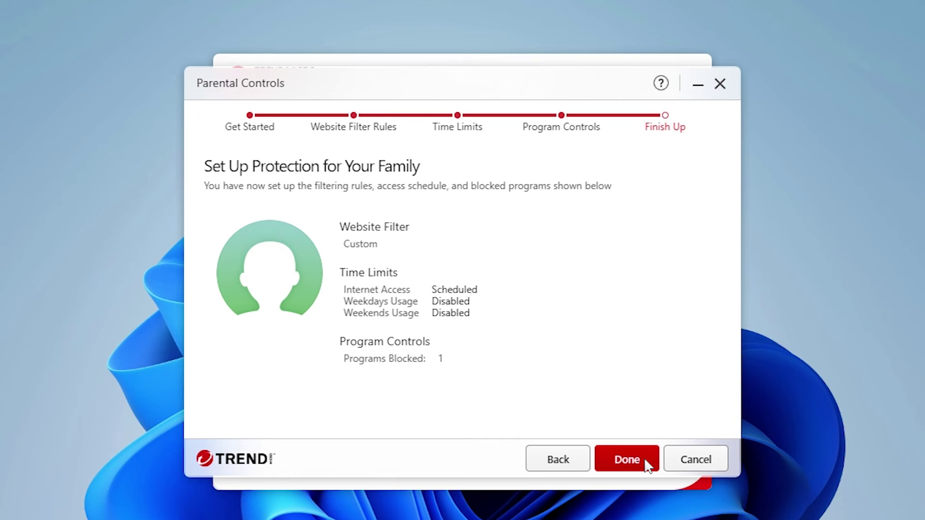
- Finish and apply the Parental Controls setup, then close Trend Micro Maximum Security
{"action": "left_click", "coordinate": [627, 461]}
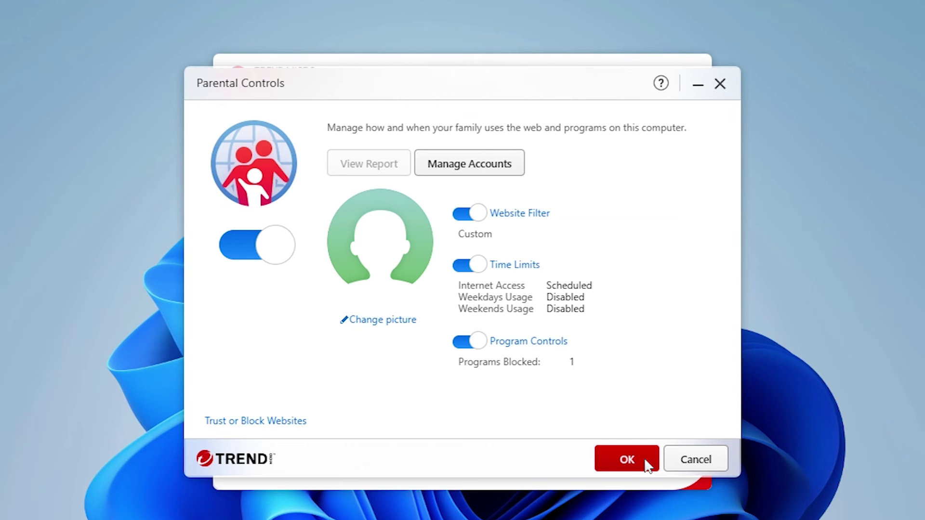
{"action": "left_click", "coordinate": [646, 461]}
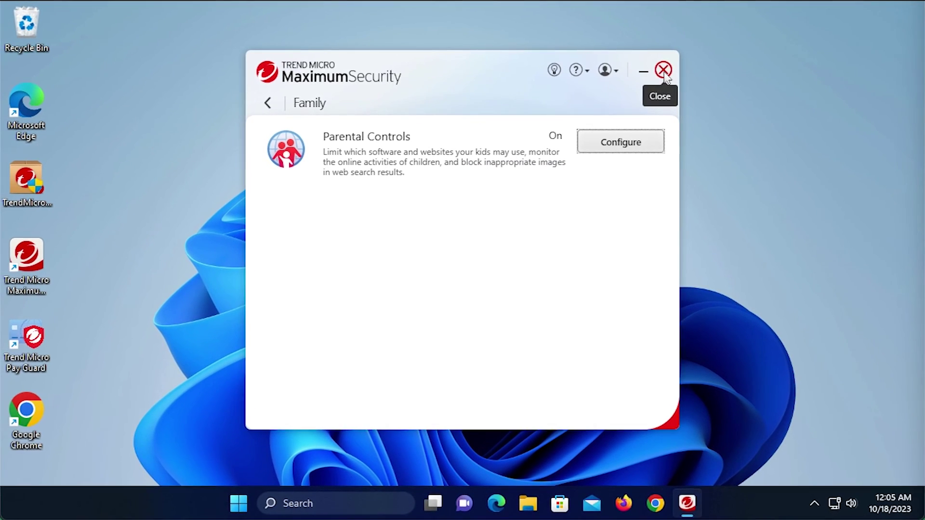
{"action": "left_click", "coordinate": [664, 71]}
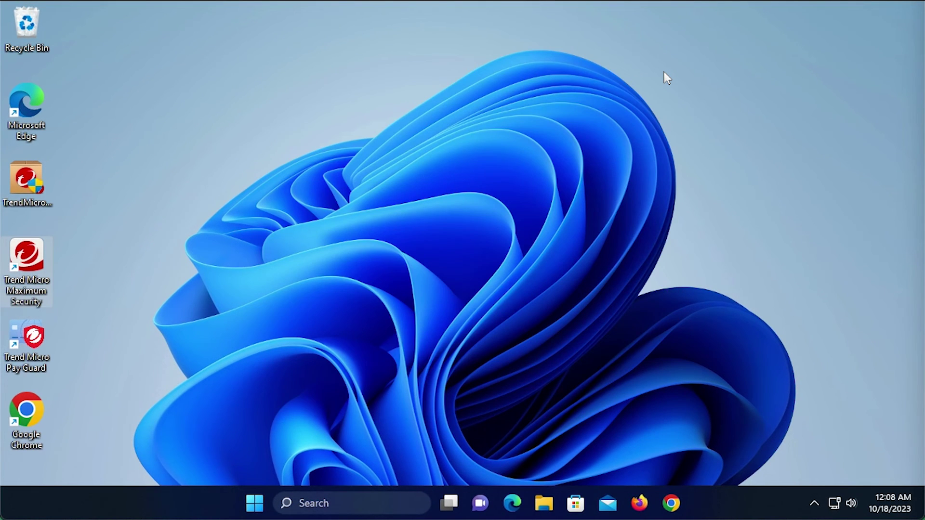
- Launch Google Chrome from the taskbar and select the new tab's address bar
{"action": "left_click", "coordinate": [672, 504]}
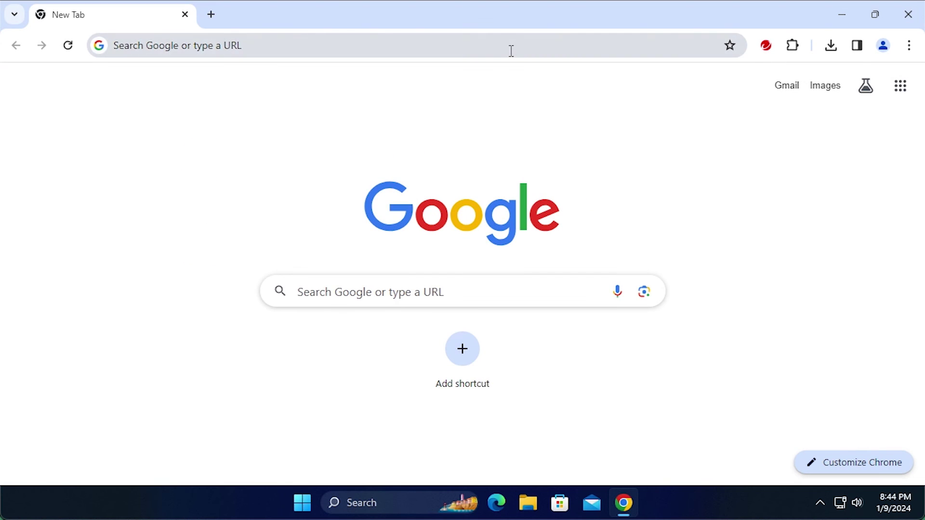
{"action": "left_click", "coordinate": [511, 48]}
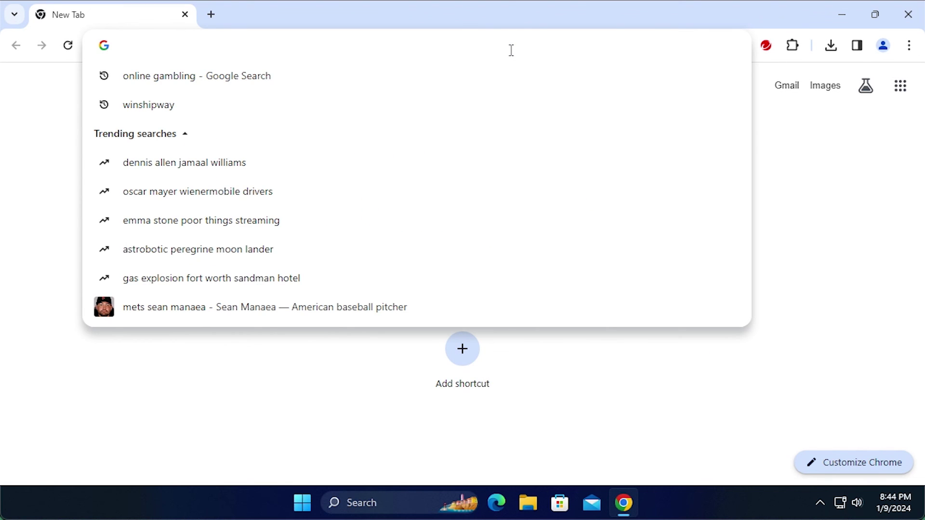
- Visit casino.org in Chrome to confirm it's blocked as an Off Limits Gambling site
{"action": "type", "text": "casino.org"}
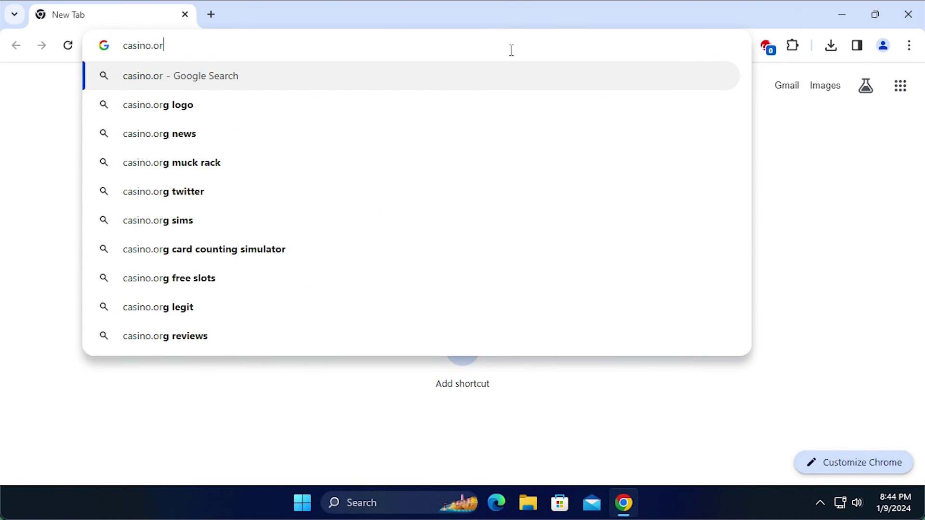
{"action": "key", "text": "Return"}
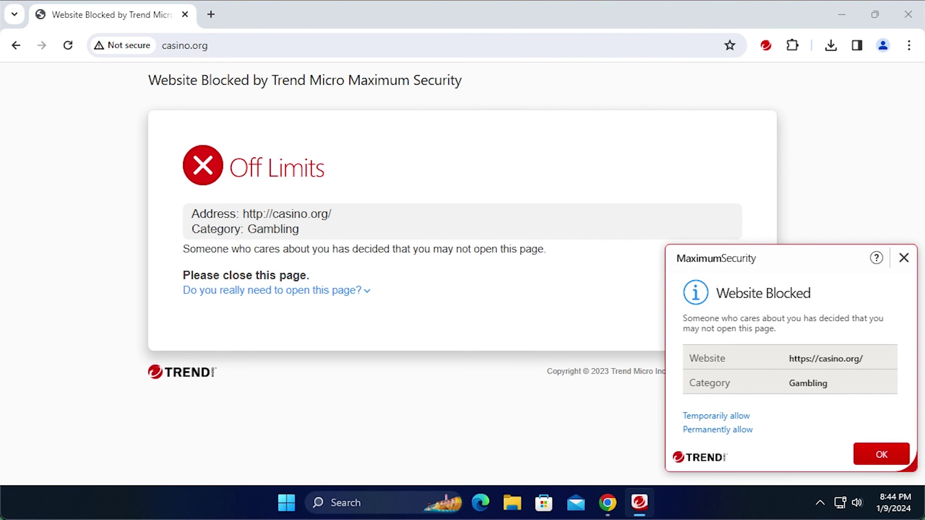